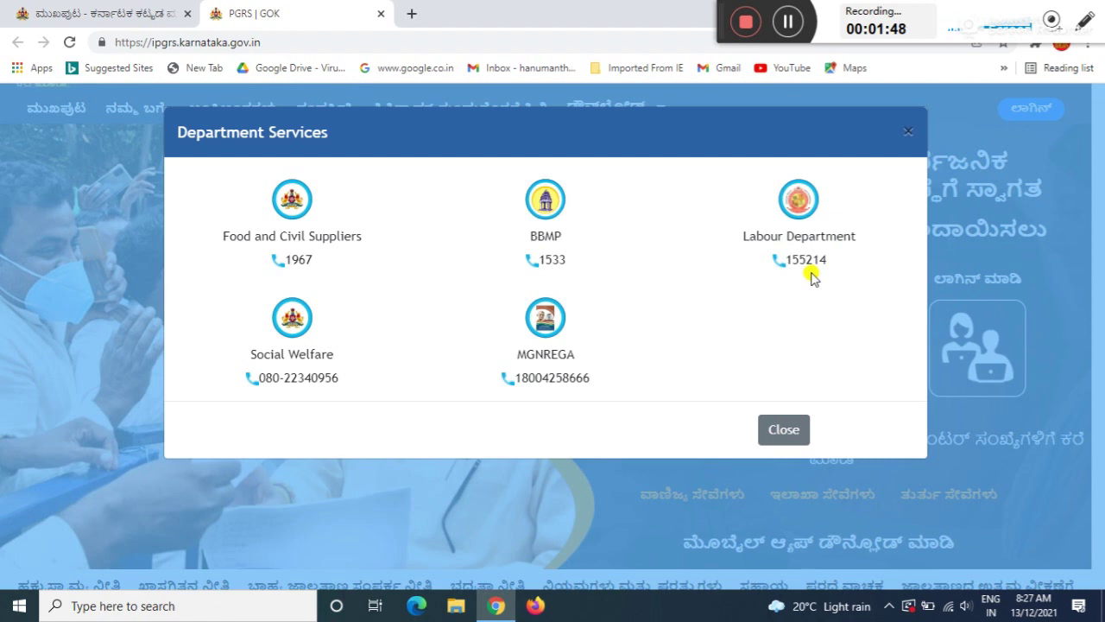
Close the department helpline list and open the new-account registration page from the citizen login
left_click(787, 429)
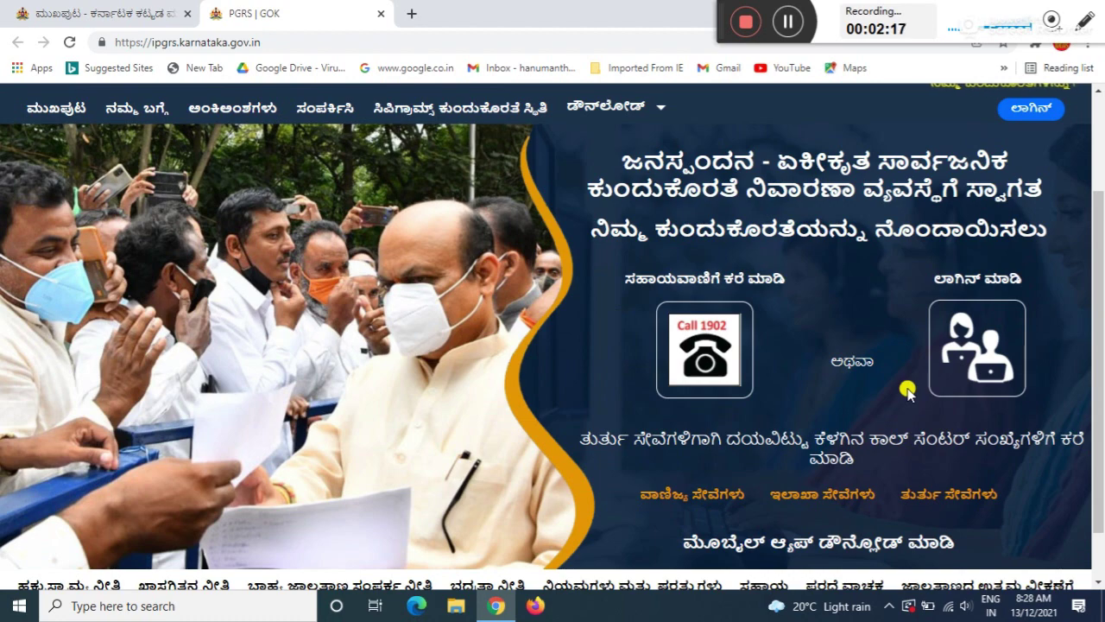
left_click(967, 343)
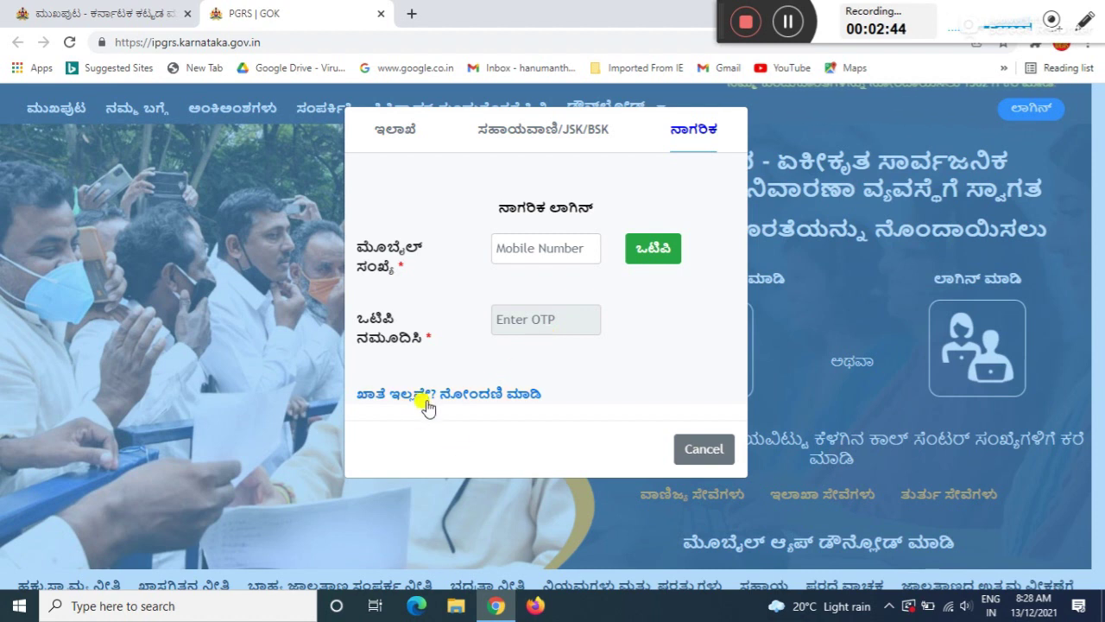
left_click(506, 397)
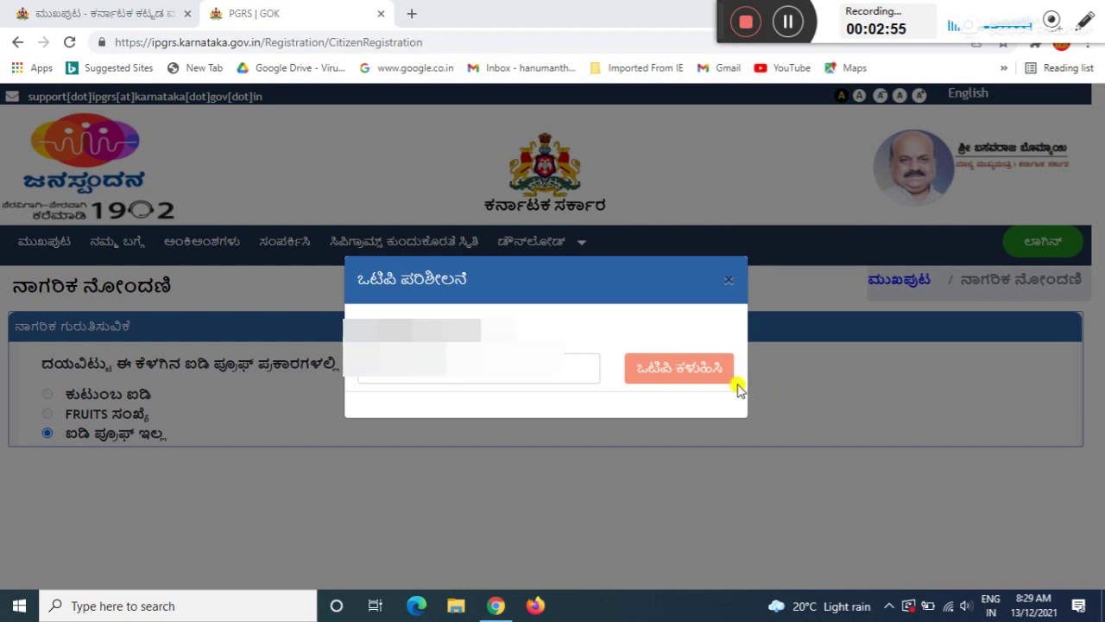
Verify the citizen's mobile number for registration by submitting the OTP, and dismiss the confirmation message
left_click(788, 24)
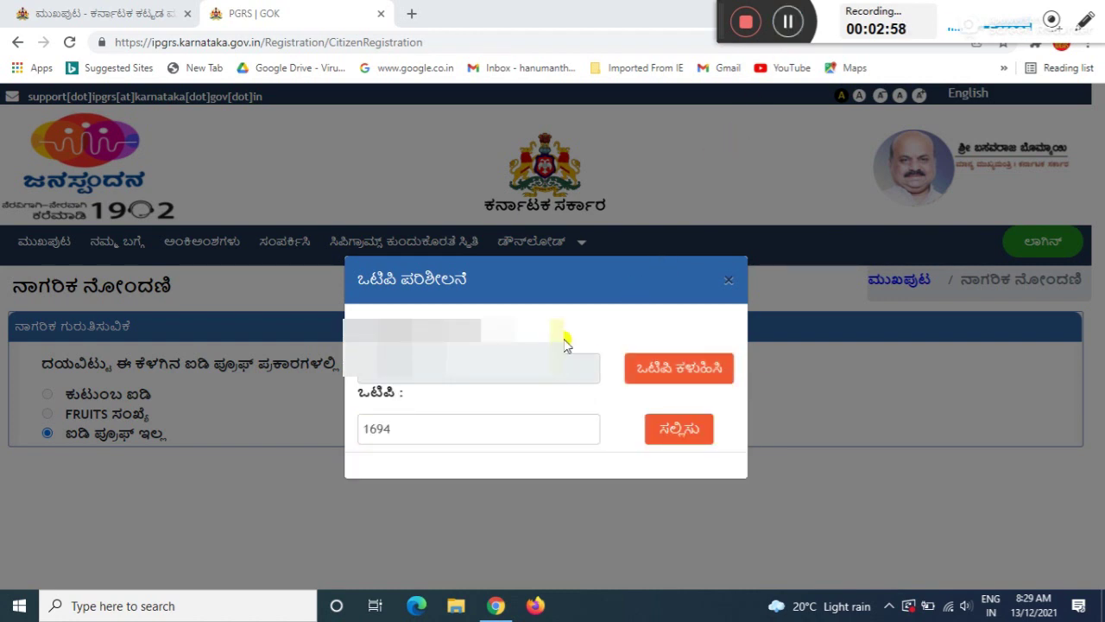
left_click(682, 441)
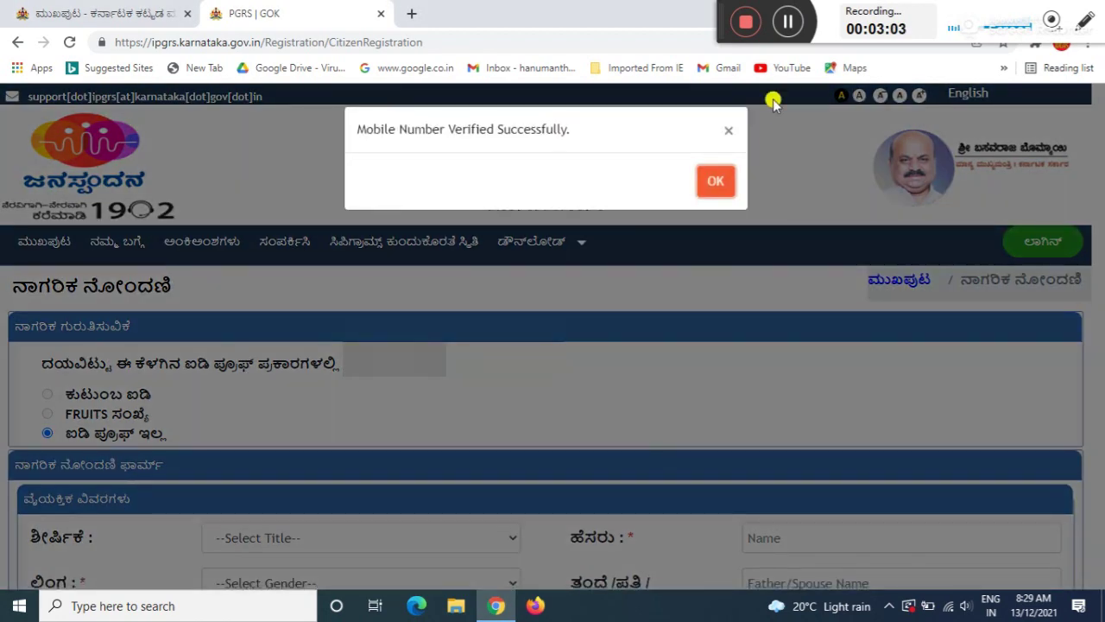
left_click(780, 23)
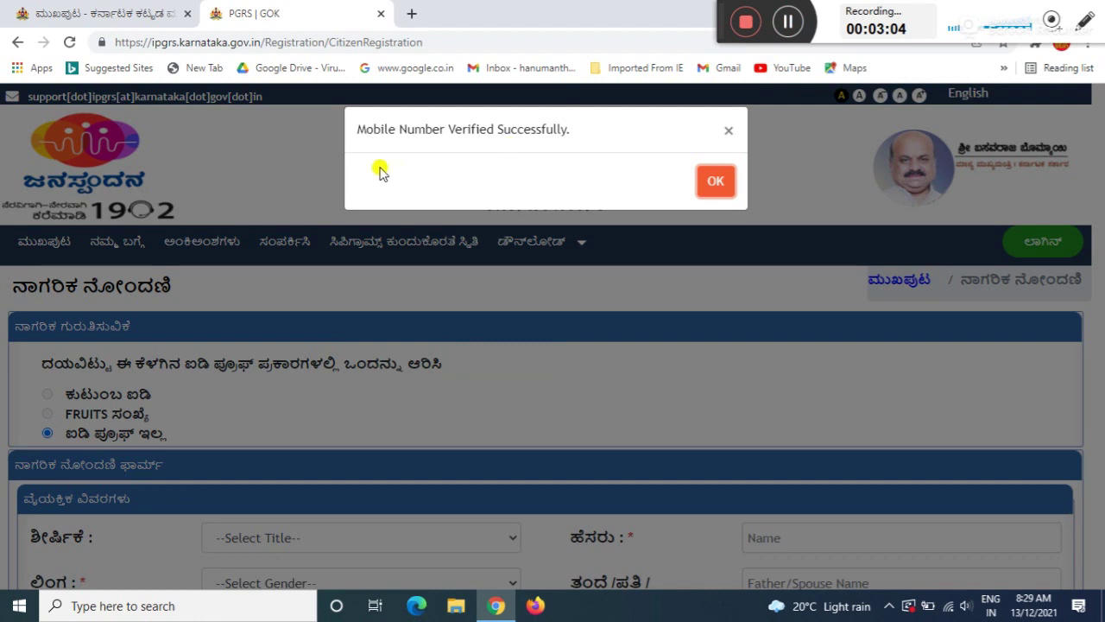
left_click(722, 189)
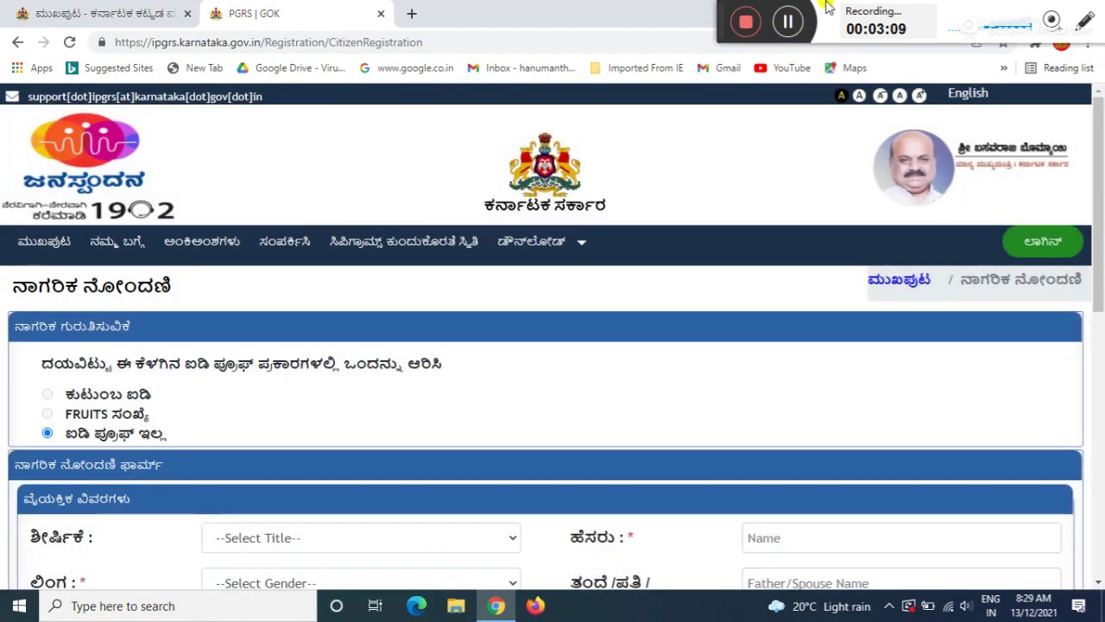
Complete the citizen's personal and address details, with title Mr, gender MALE and caste category SC-ST
left_click(787, 23)
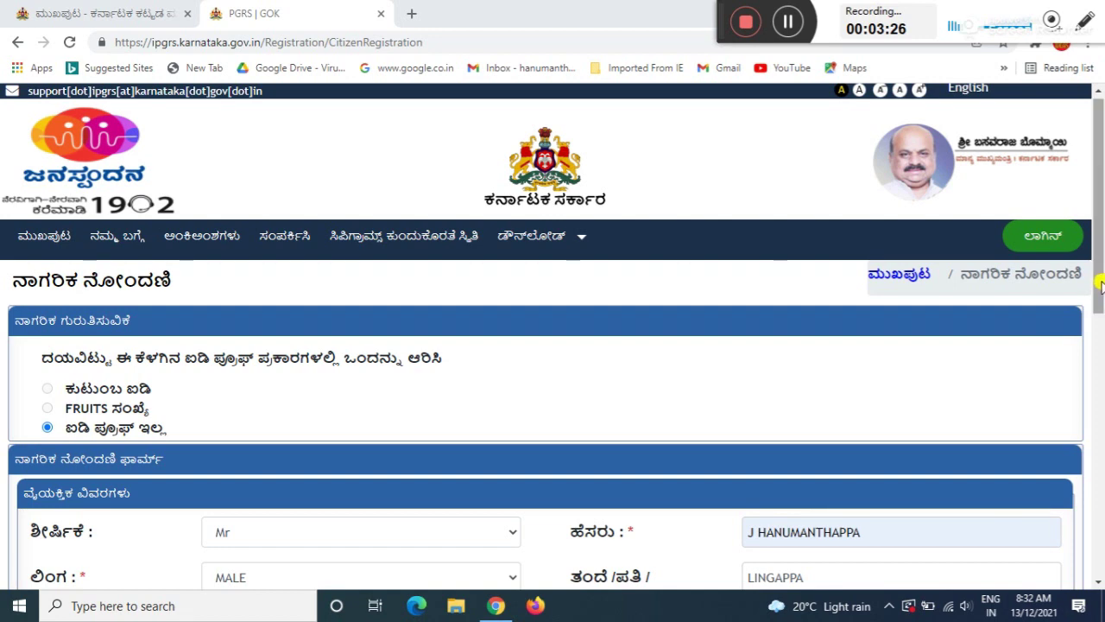
left_click_drag(1100, 285, 1096, 392)
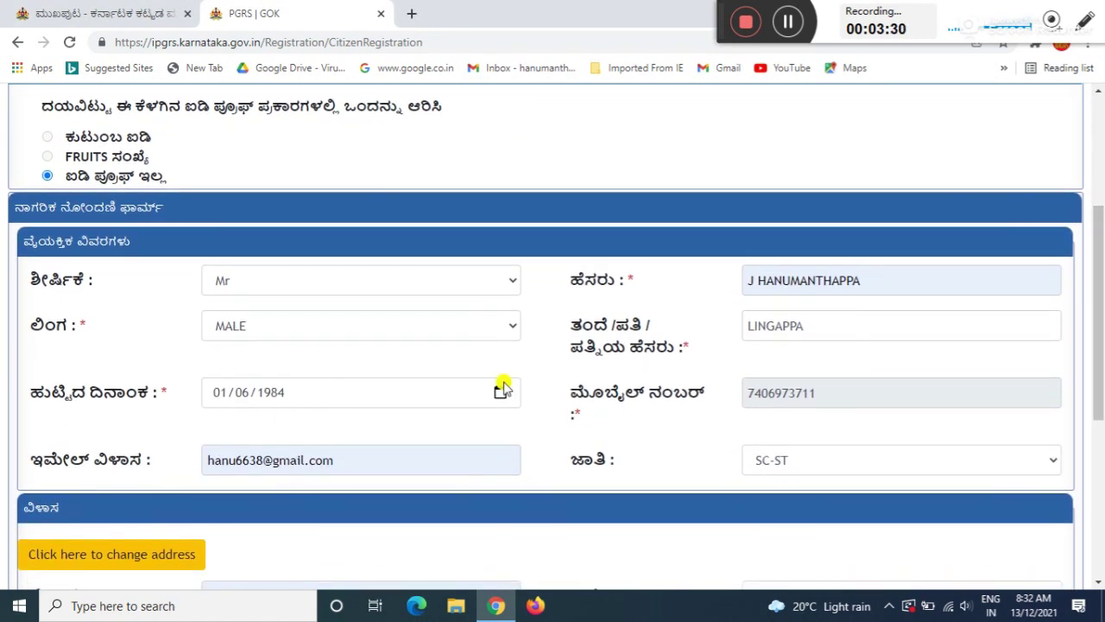
left_click(254, 284)
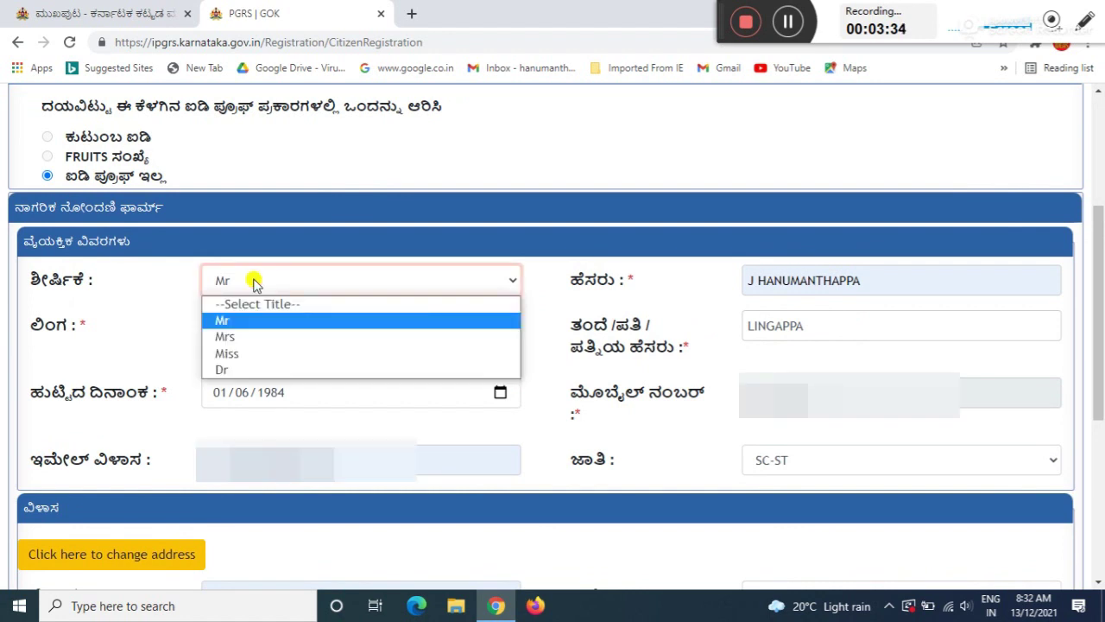
left_click(255, 283)
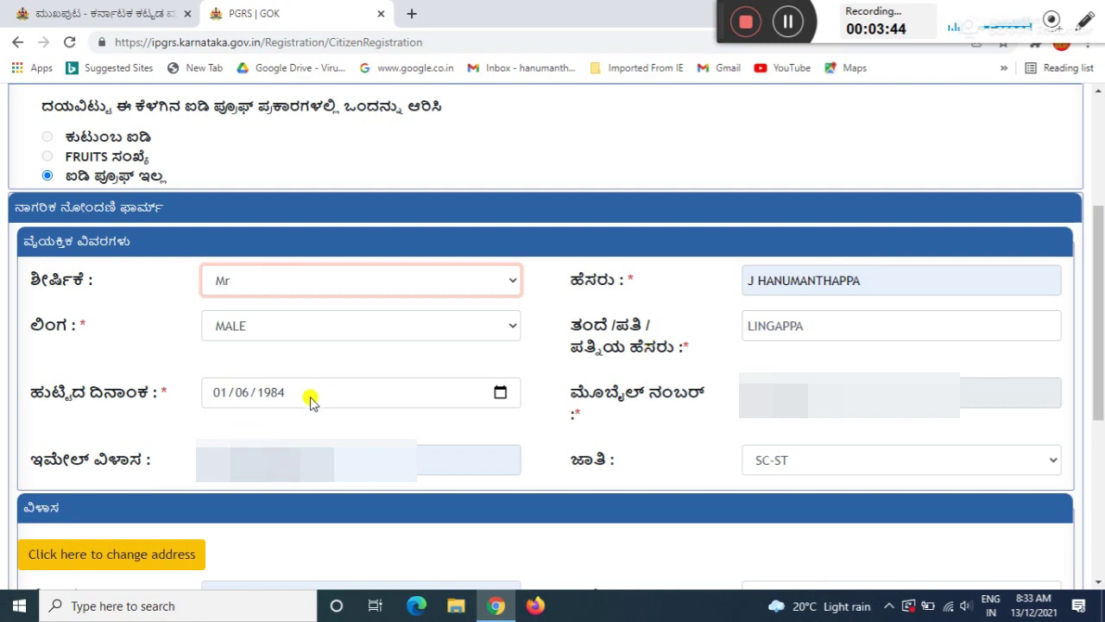
left_click(834, 469)
left_click(836, 470)
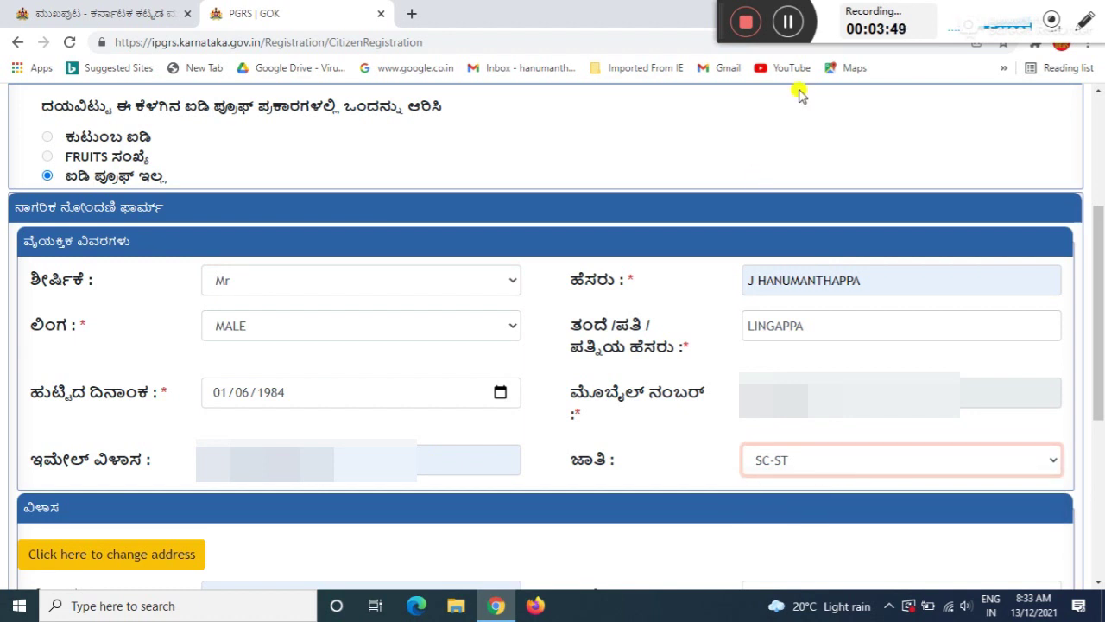
scroll(442, 110, "down", 5)
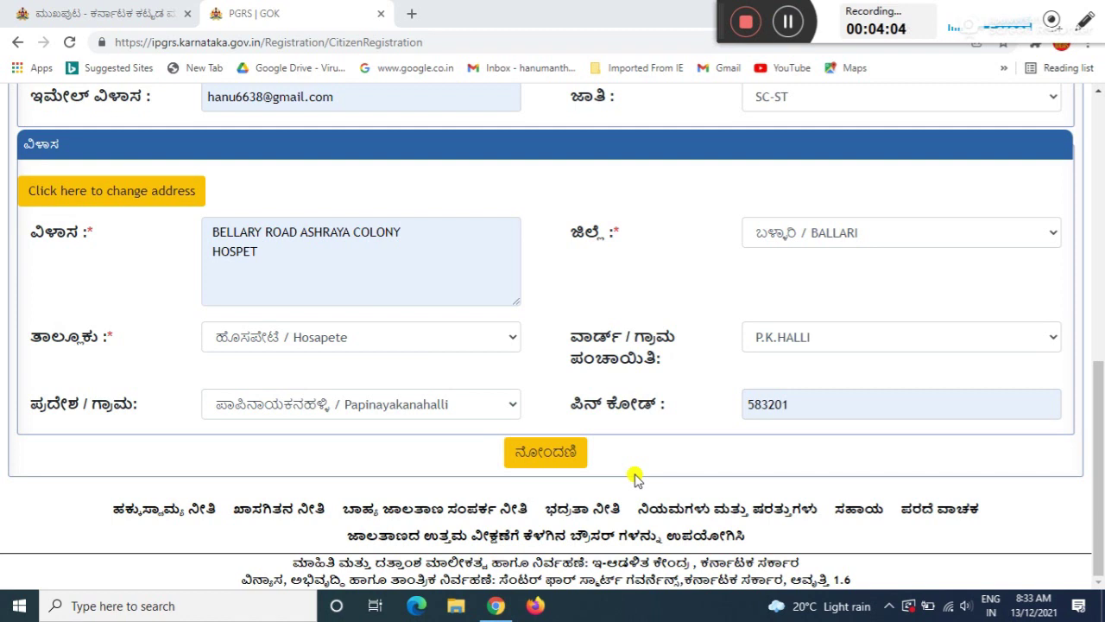
Log in to the citizen account with the registered mobile number and its OTP
left_click(783, 24)
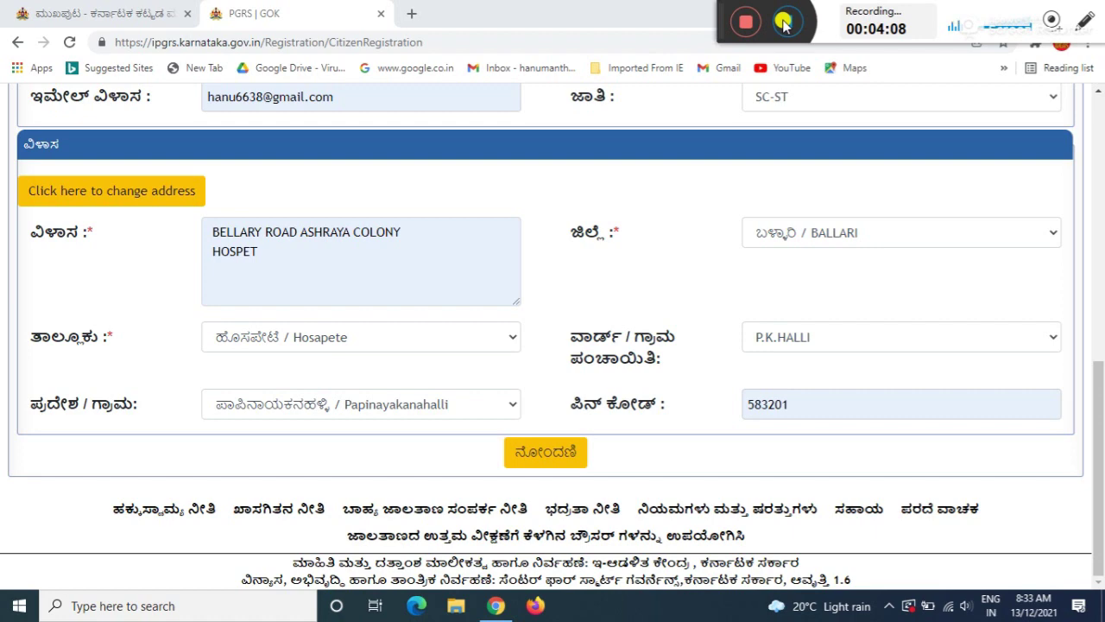
left_click(783, 23)
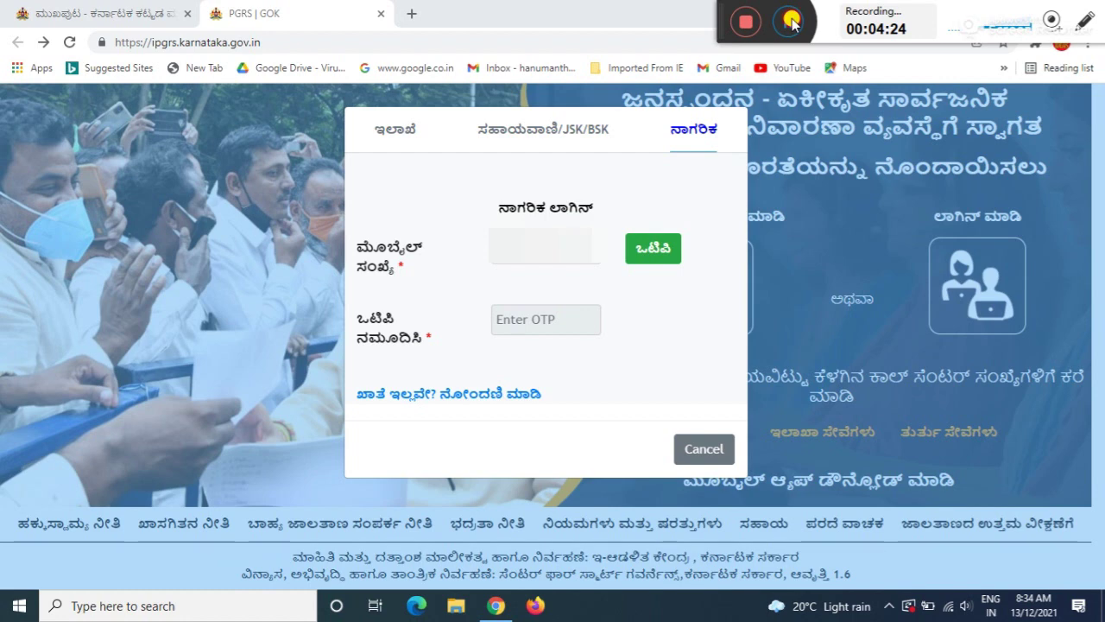
left_click(791, 23)
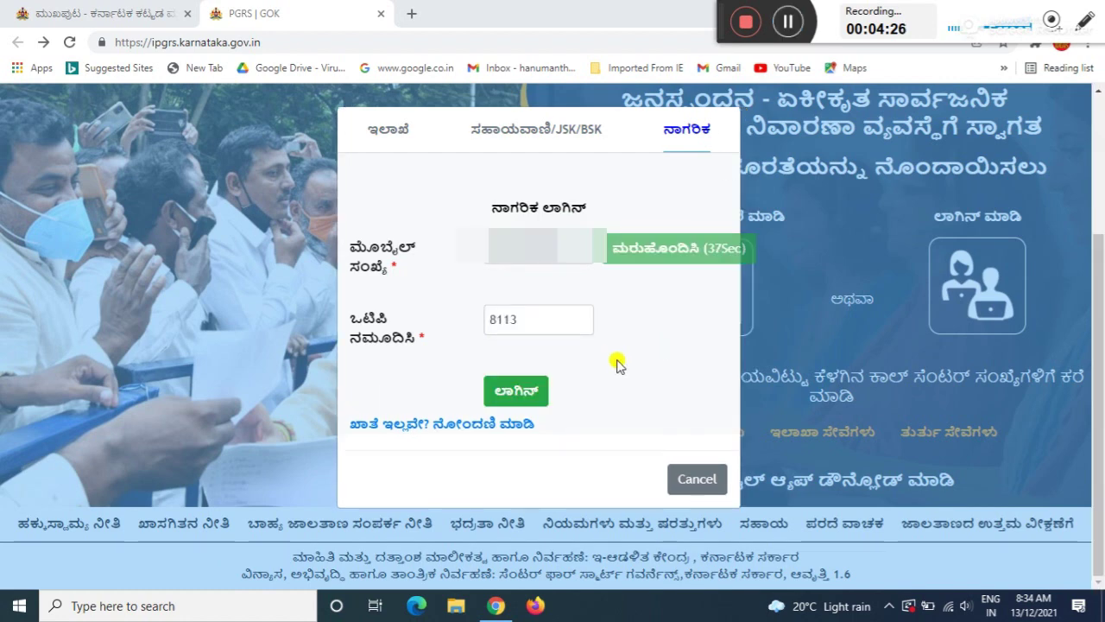
left_click(518, 395)
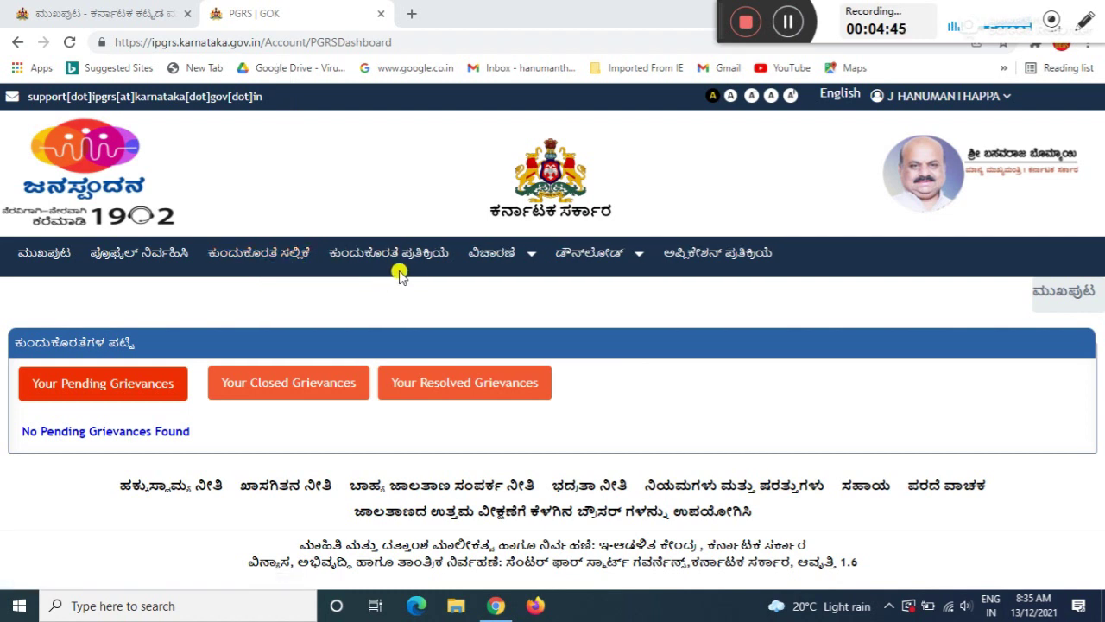
Start a new grievance submission, leaving it marked as a personal complaint with priority Low
left_click(271, 264)
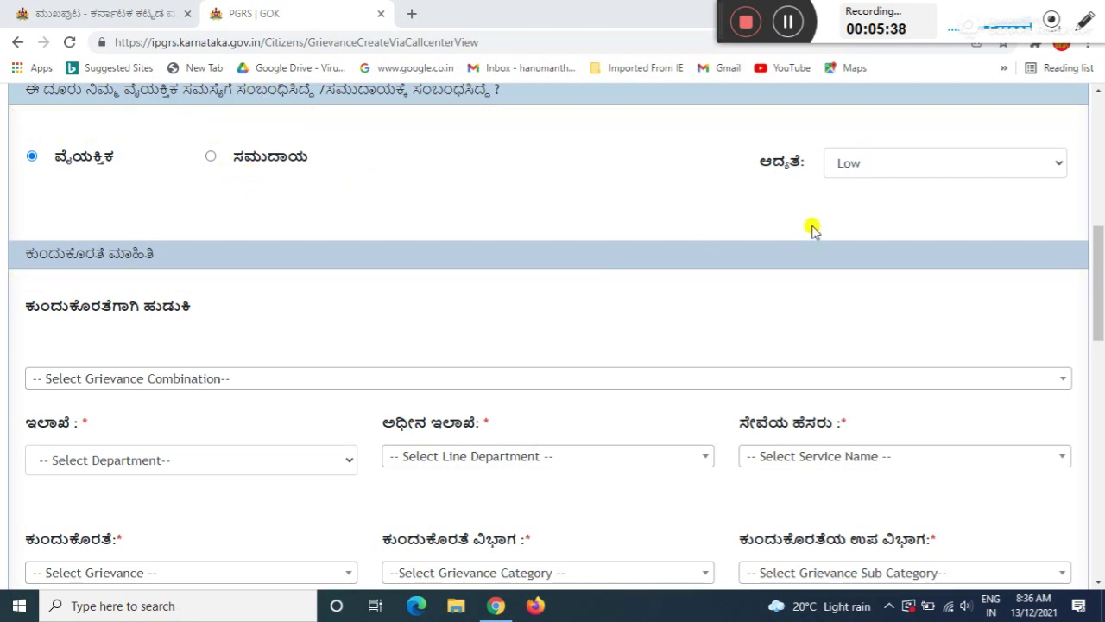
left_click(870, 164)
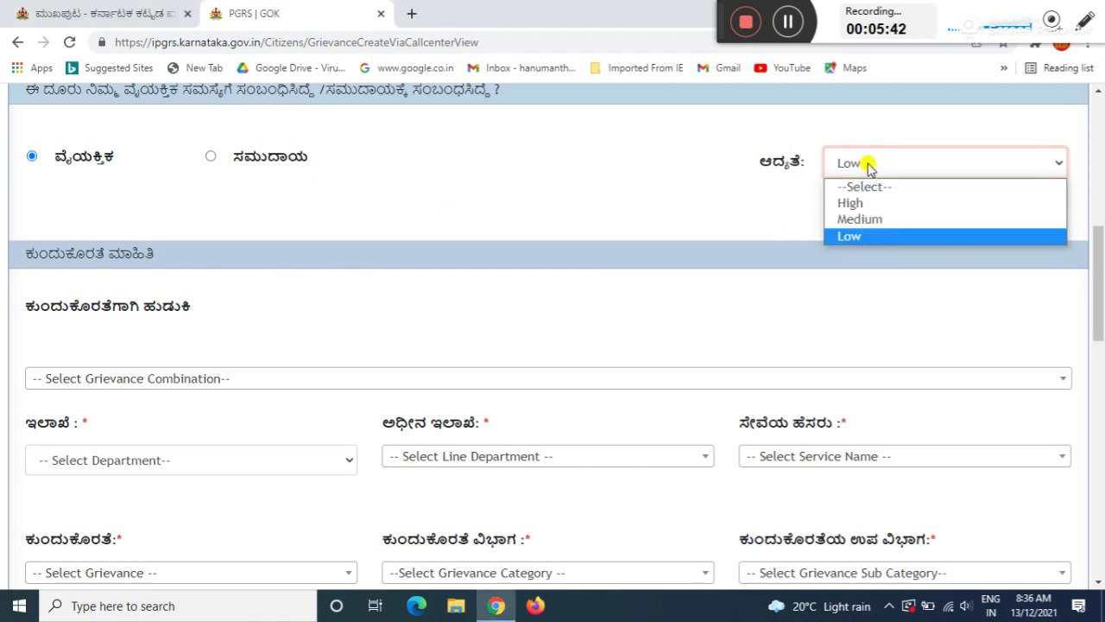
left_click(710, 197)
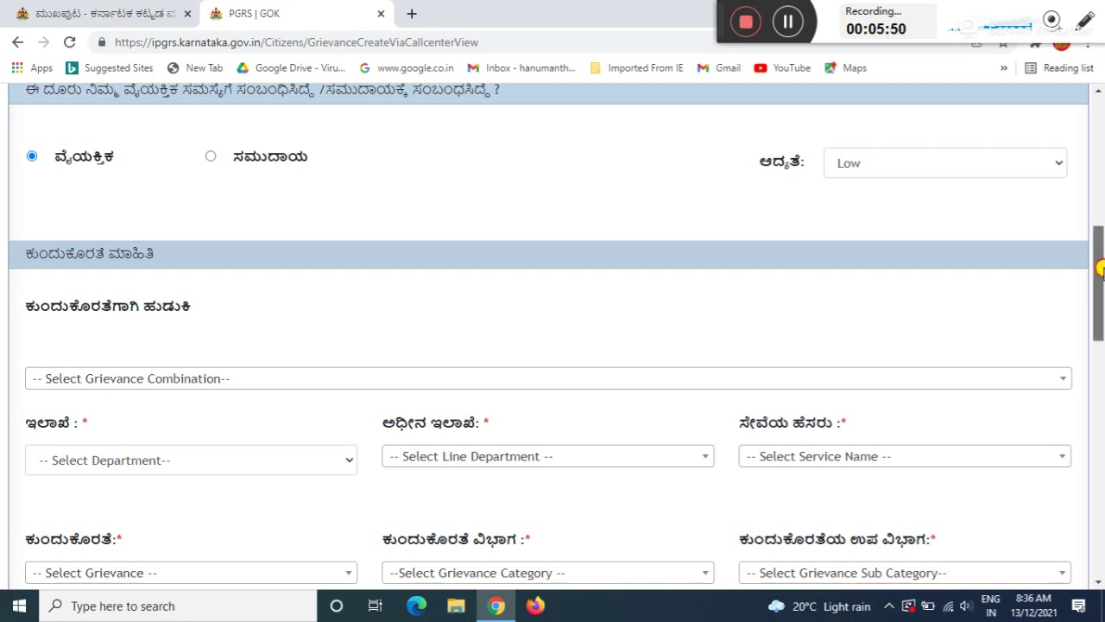
Assign the grievance to the Labour Department with Construction Workers Welfare Board as the line department
left_click_drag(1101, 272, 1101, 297)
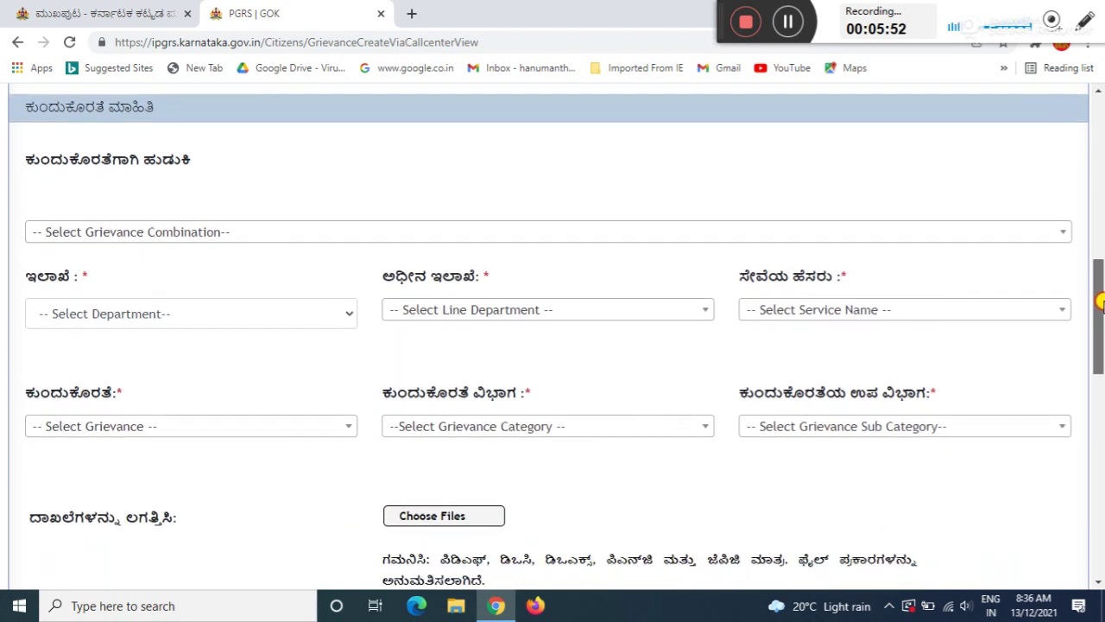
left_click(152, 312)
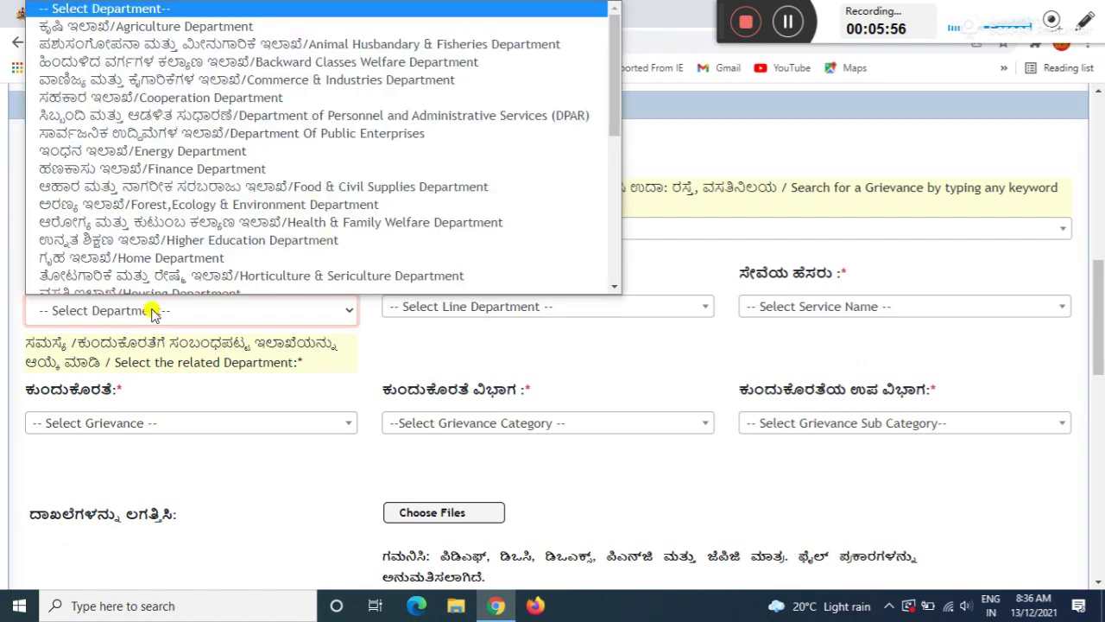
scroll(579, 172, "down", 1)
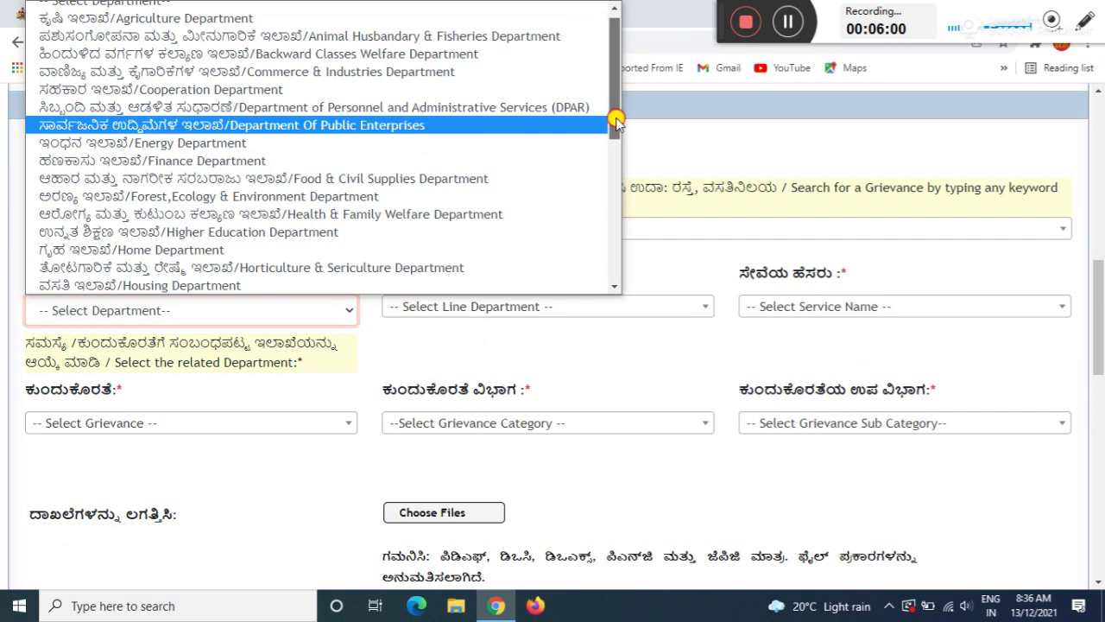
left_click_drag(616, 123, 613, 178)
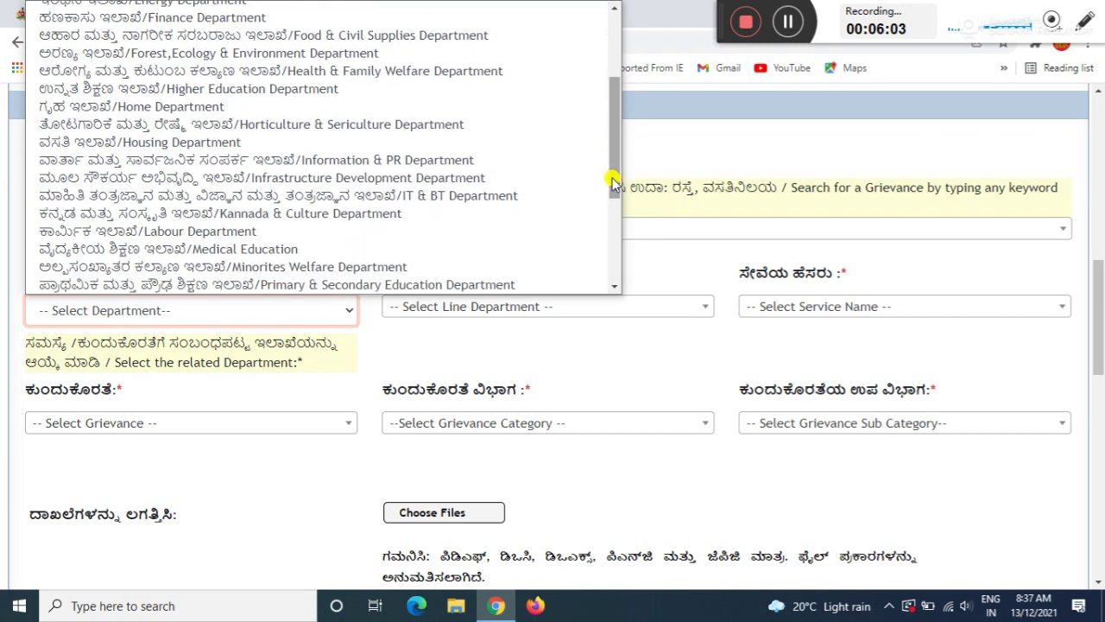
left_click(103, 231)
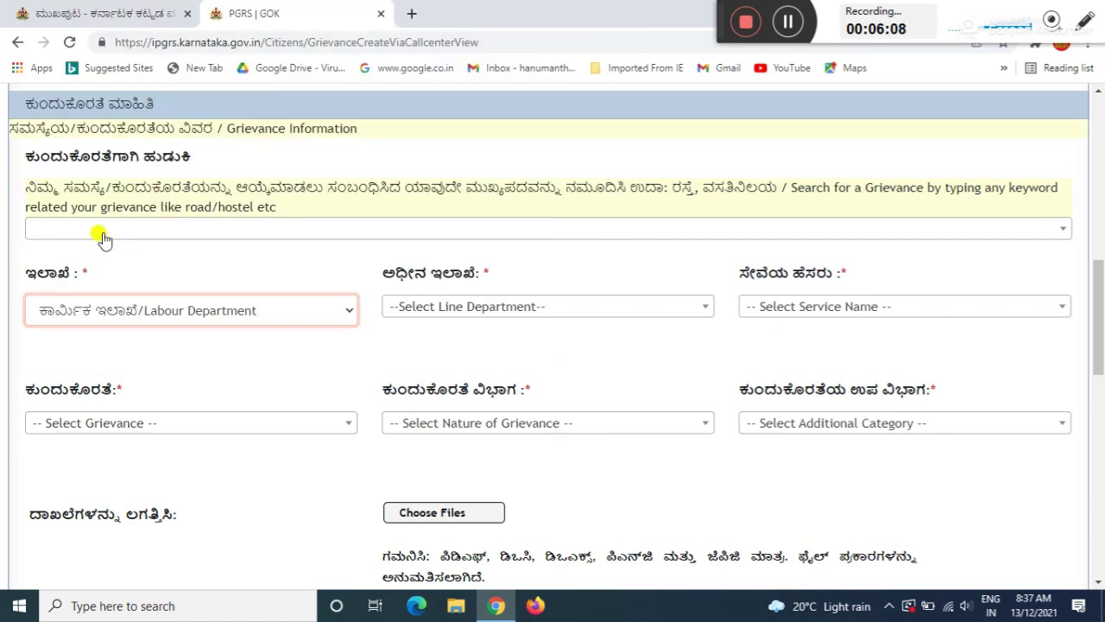
left_click(514, 313)
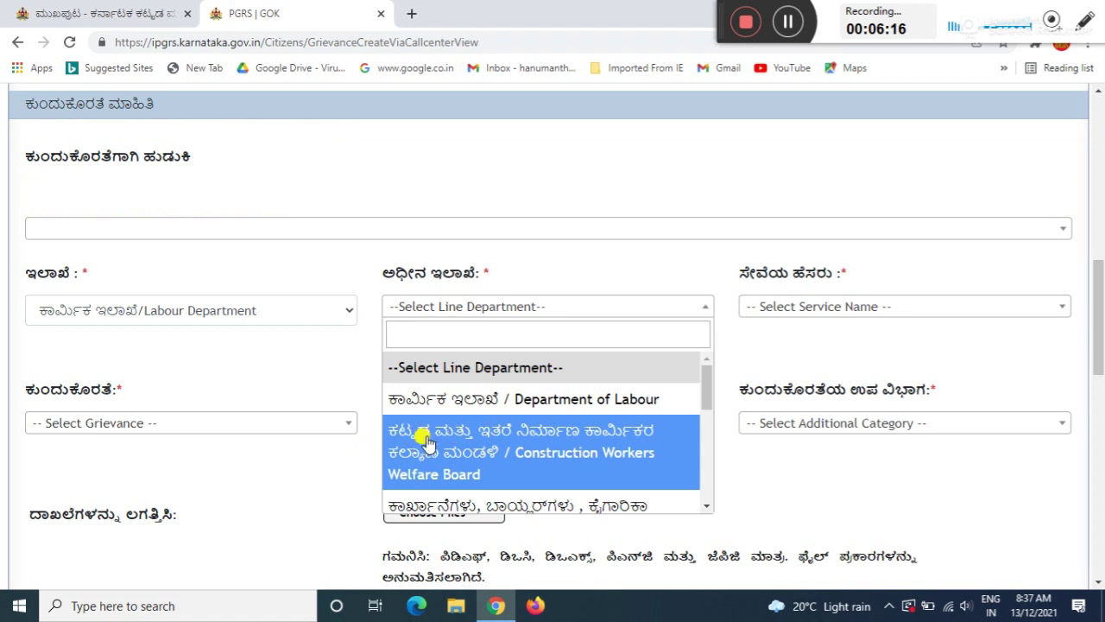
left_click(488, 449)
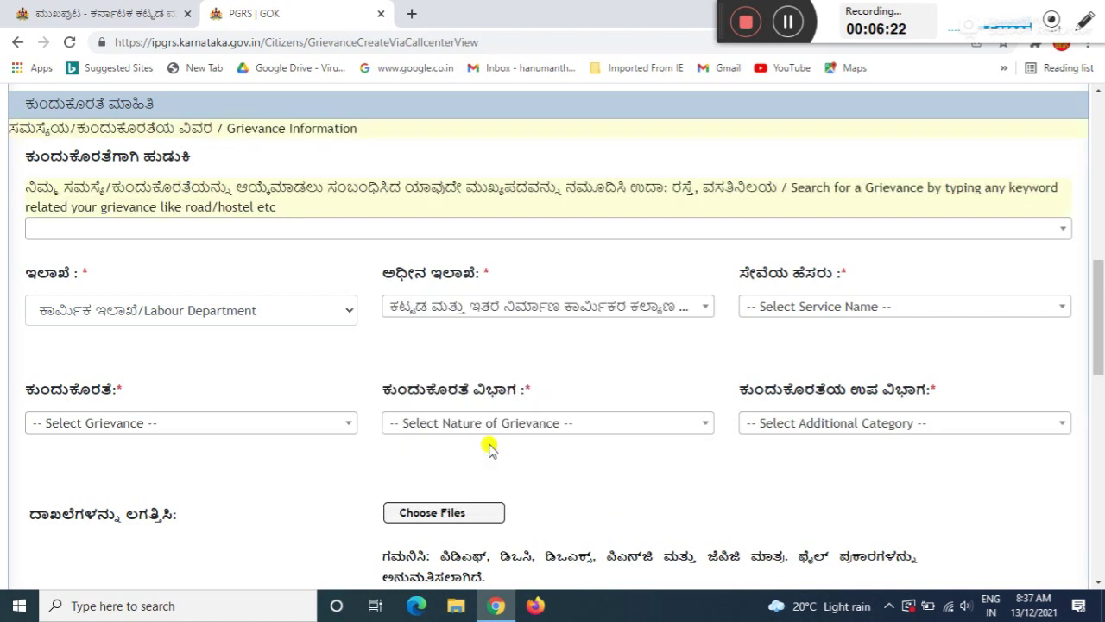
Look through the available welfare services and choose Thayi Lakshmi Bond (Maternity Benefit) as the service name
left_click(821, 309)
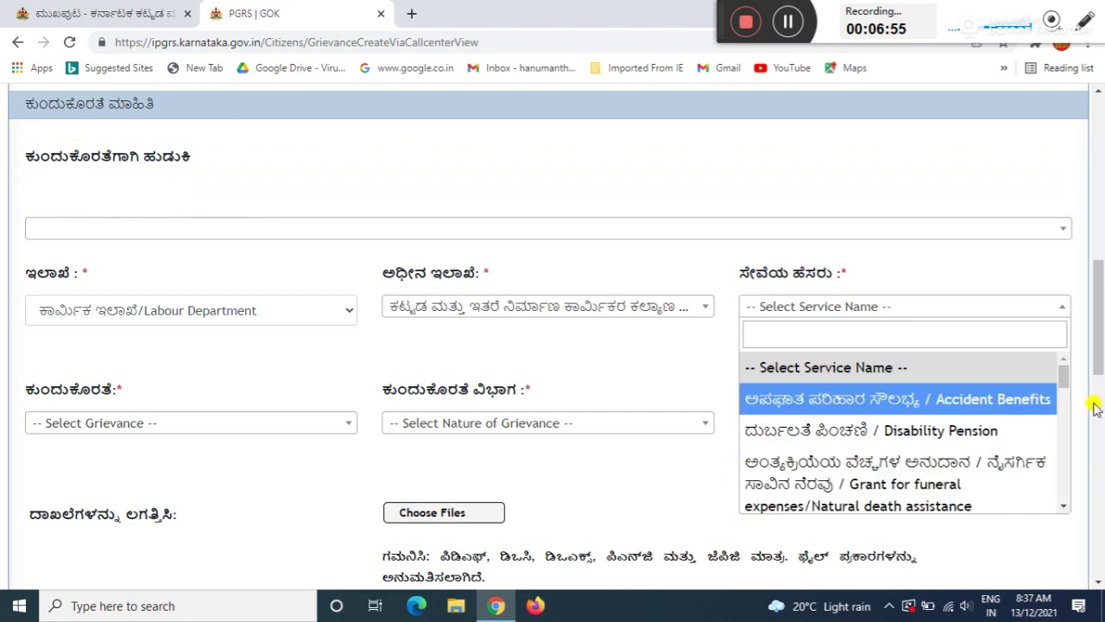
scroll(1063, 380, "down", 1)
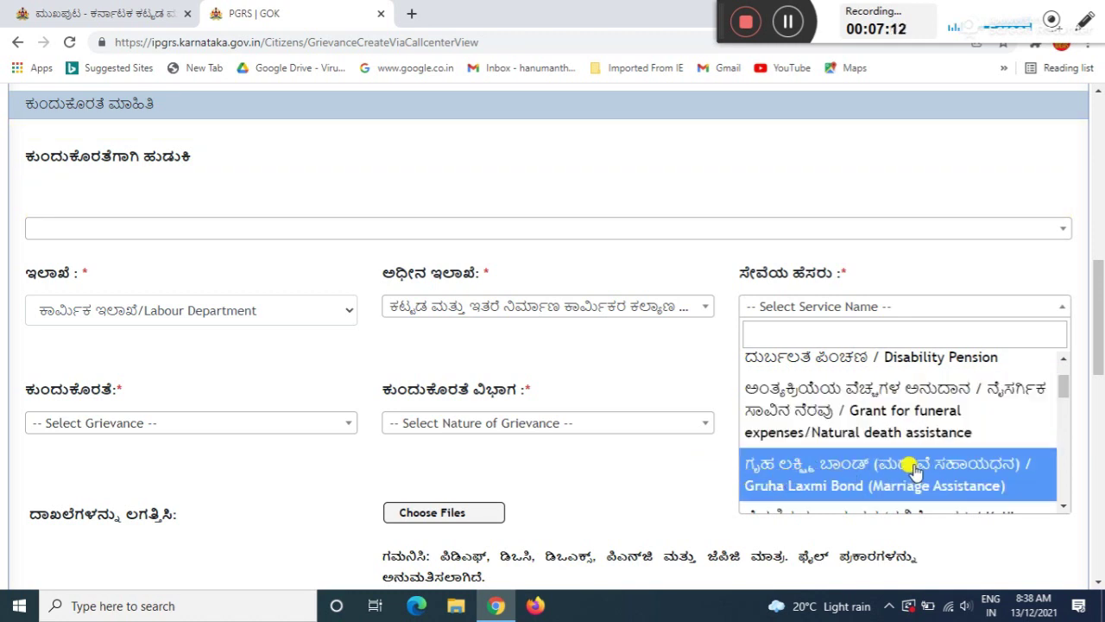
left_click_drag(1065, 388, 1064, 412)
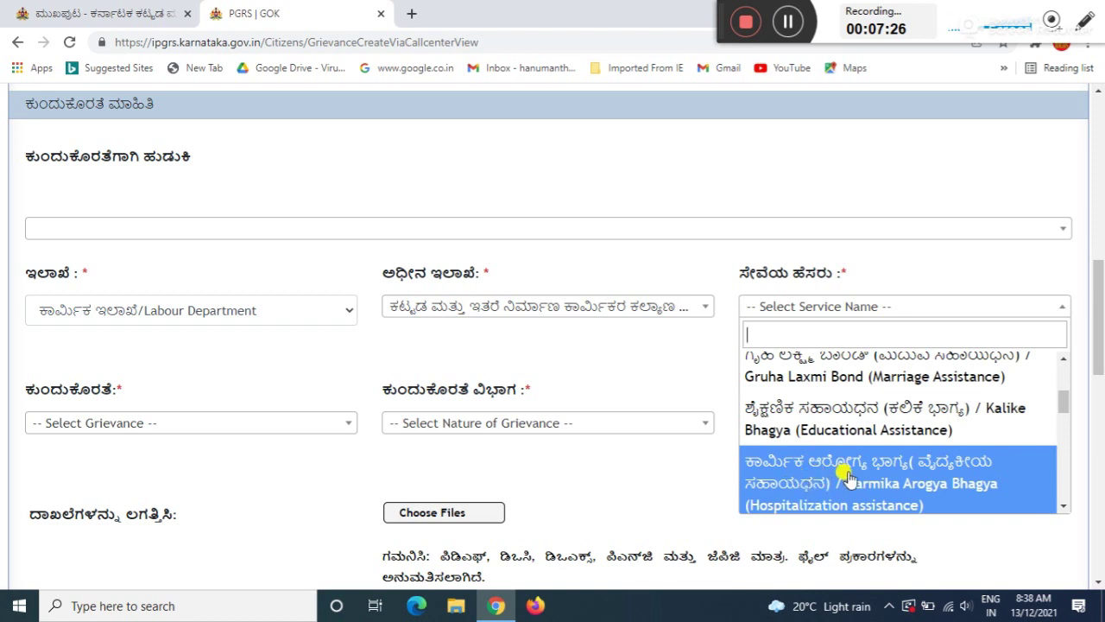
left_click_drag(1067, 417, 1067, 432)
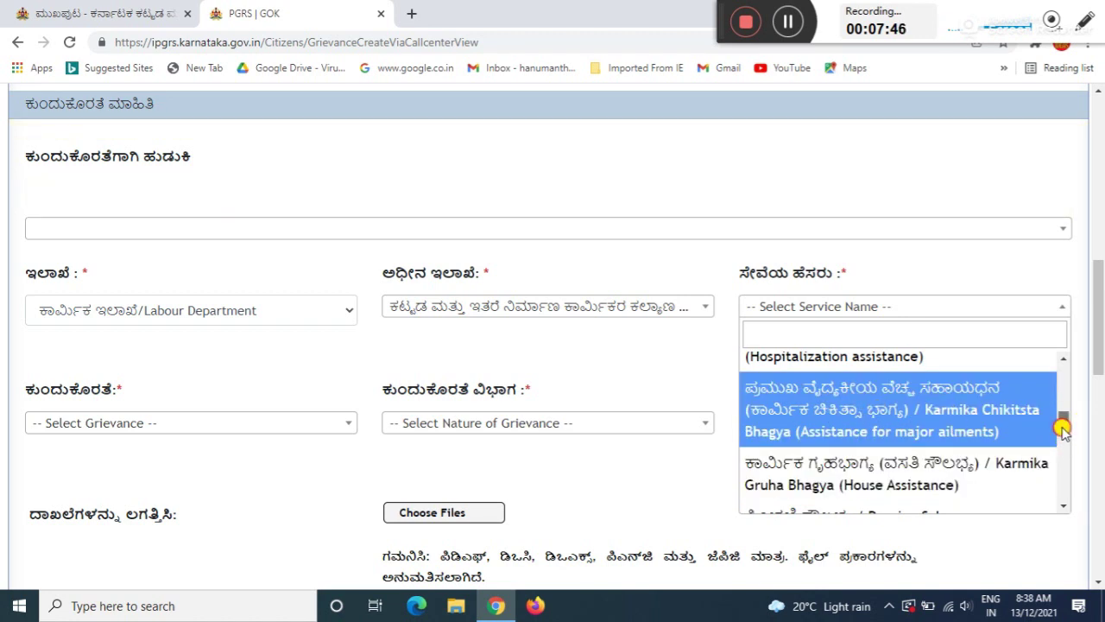
left_click_drag(1063, 437, 1063, 453)
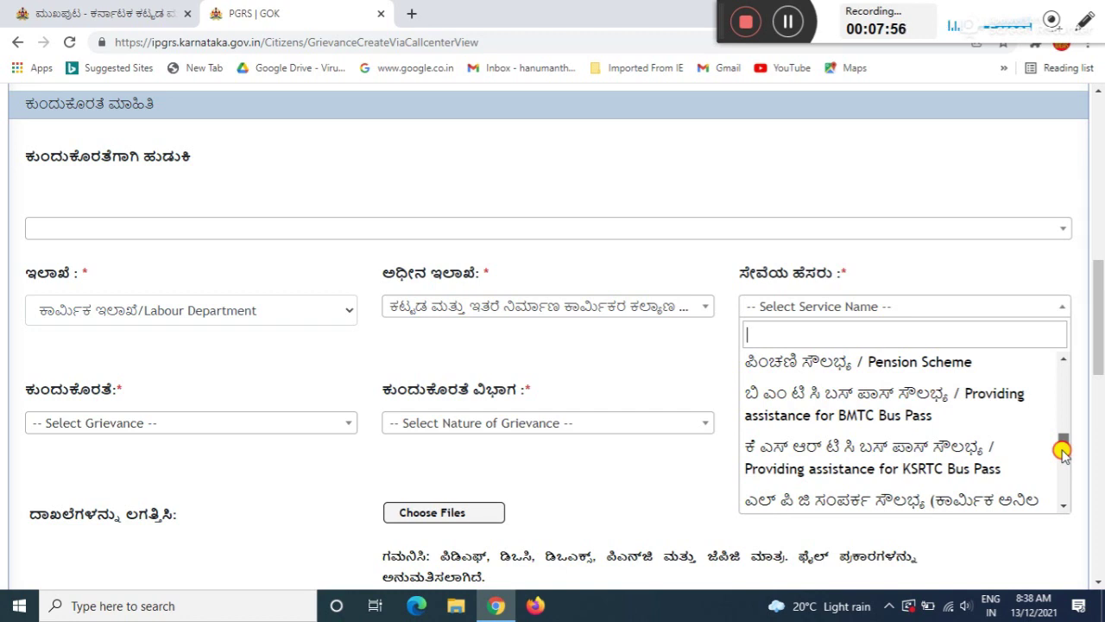
left_click_drag(1062, 451, 1064, 495)
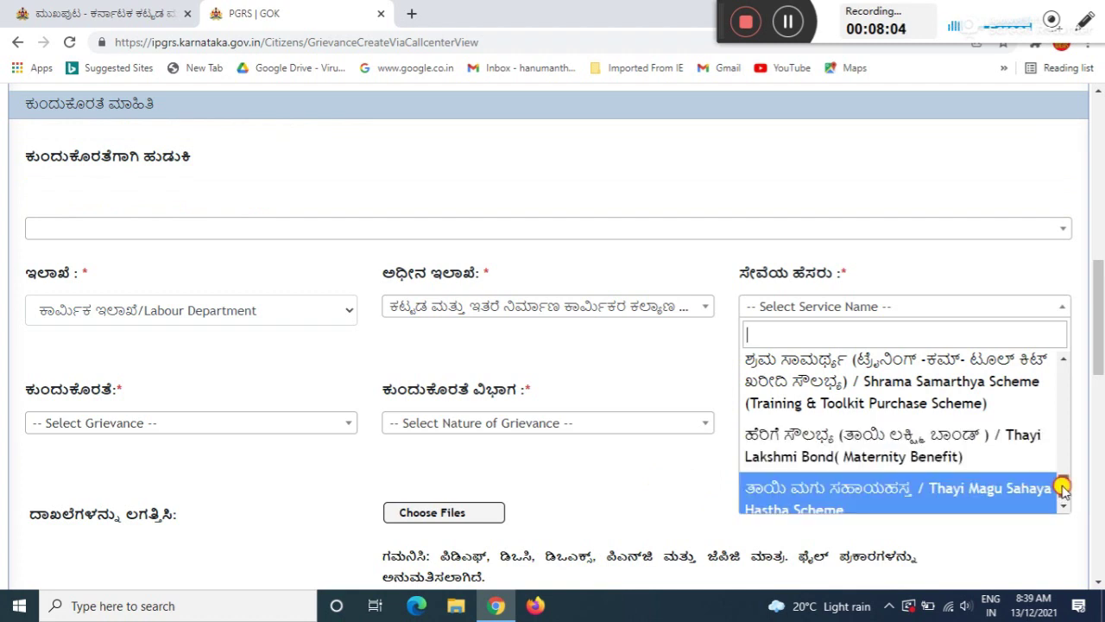
scroll(1062, 489, "down", 1)
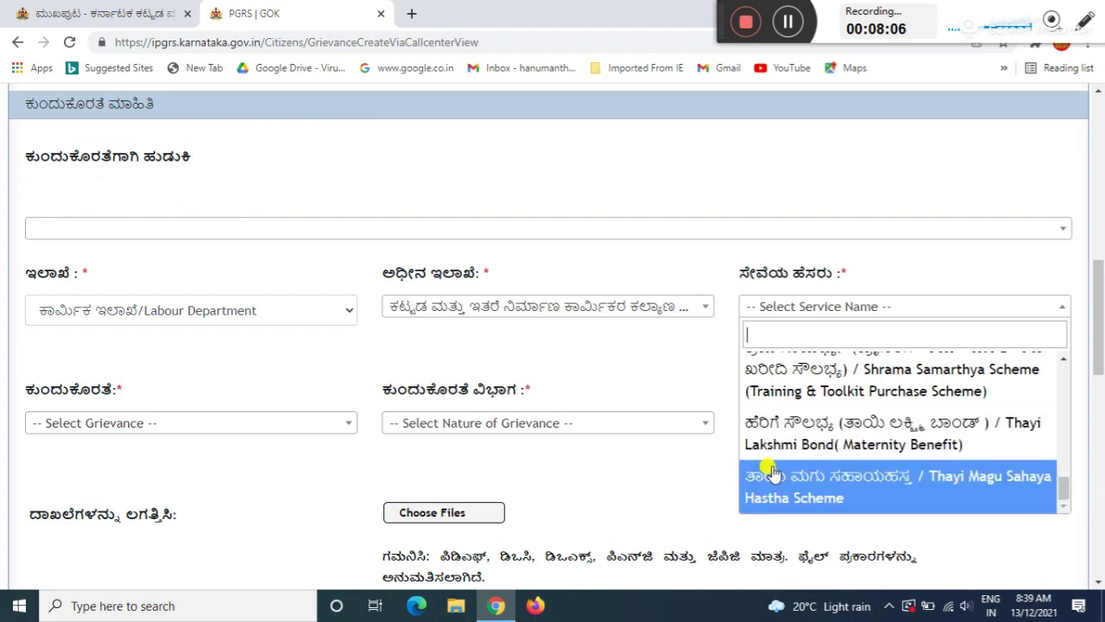
left_click(820, 430)
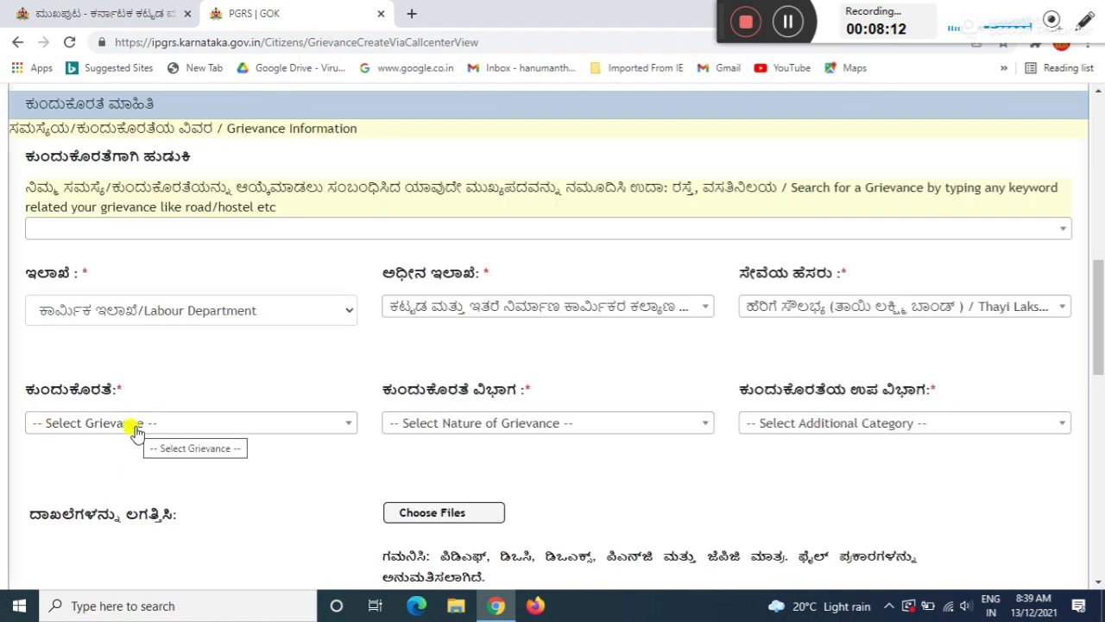
Choose "Issues related to application submission" as the grievance for the Thayi Lakshmi Bond service
left_click(136, 431)
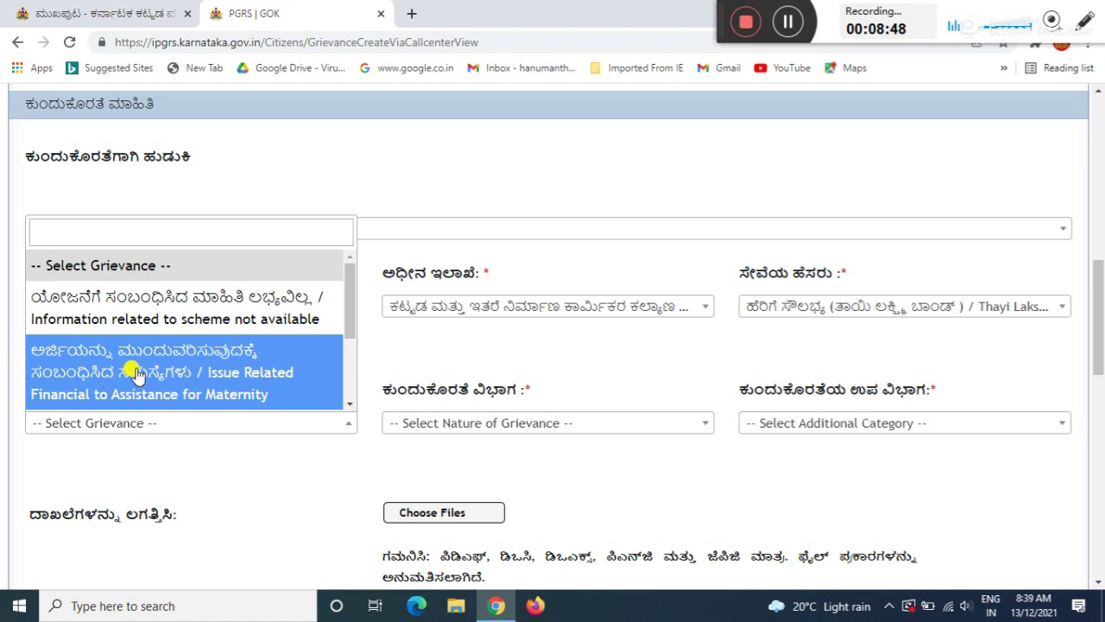
left_click_drag(355, 341, 354, 399)
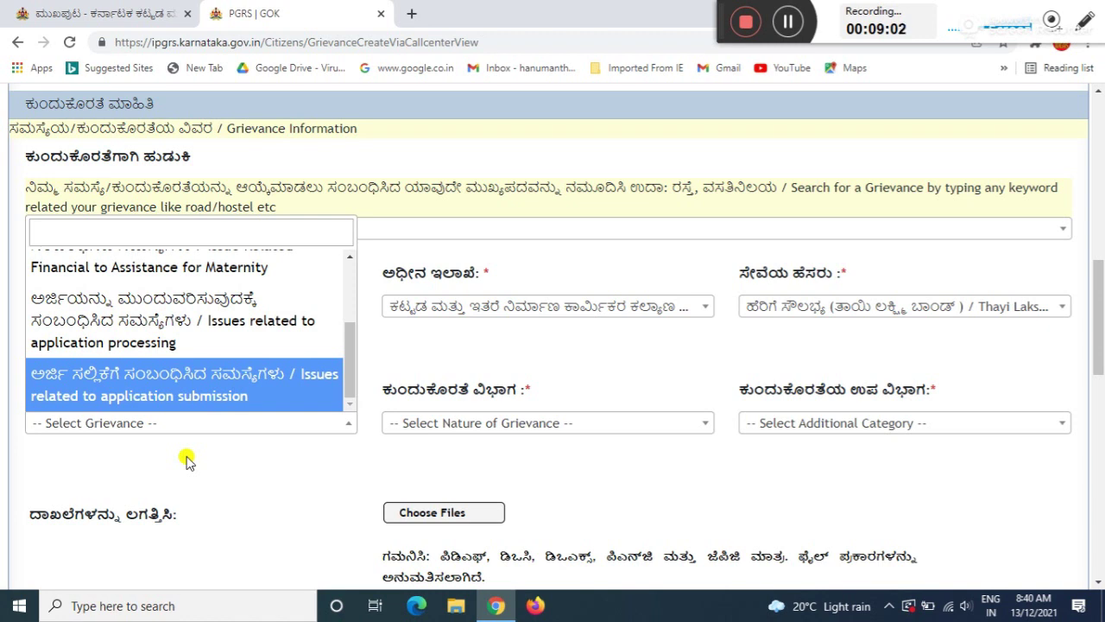
left_click(177, 380)
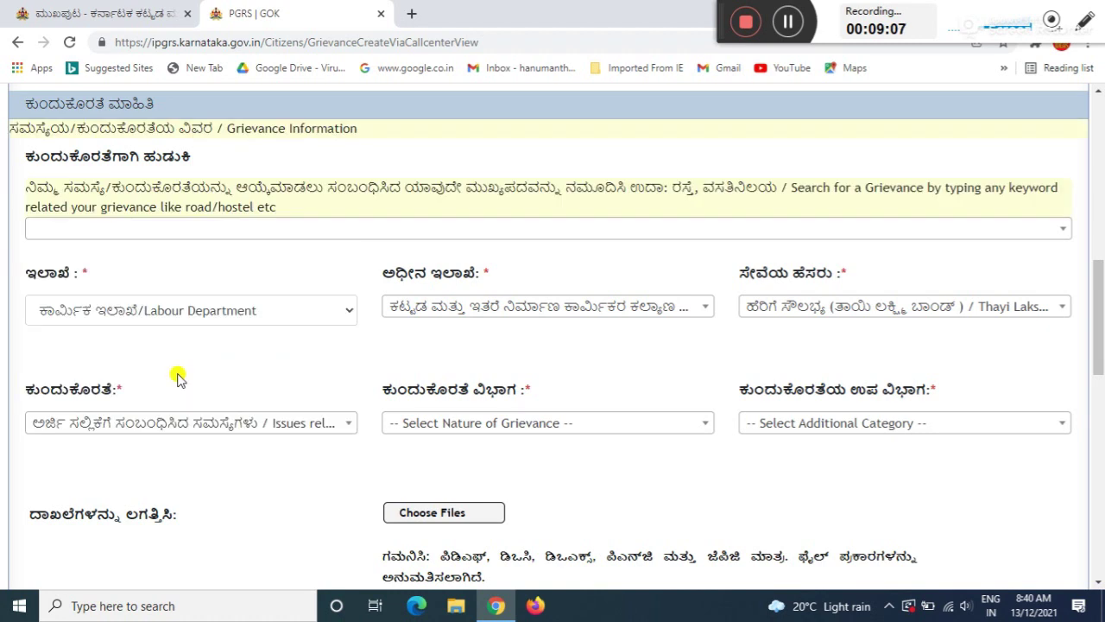
Set the nature of the grievance to "Application rejected without valid reason"
left_click(492, 429)
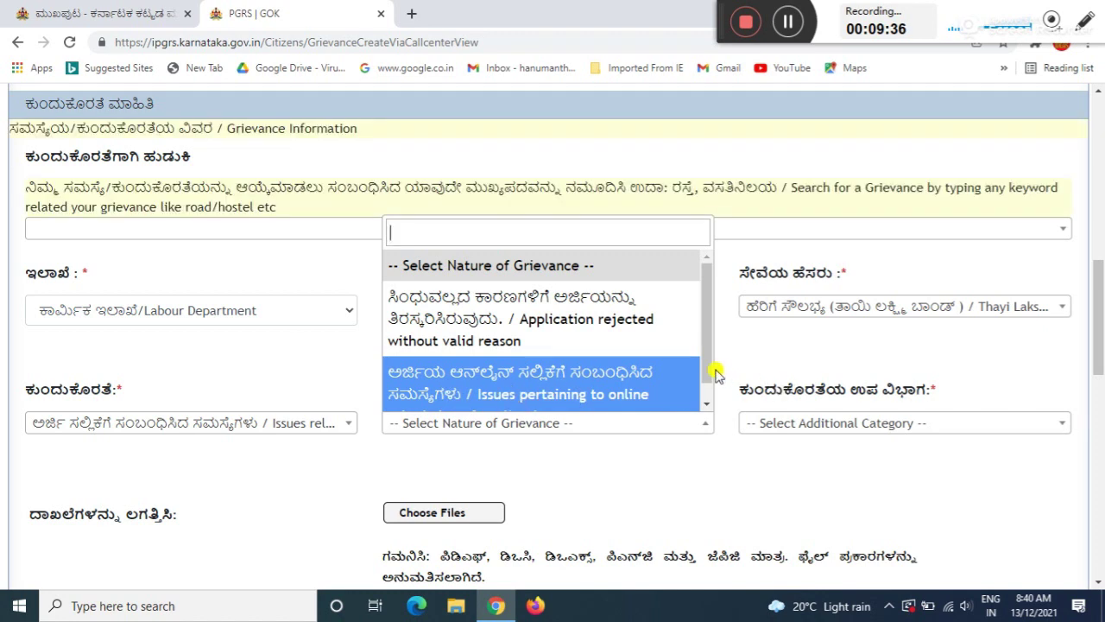
left_click_drag(703, 362, 705, 395)
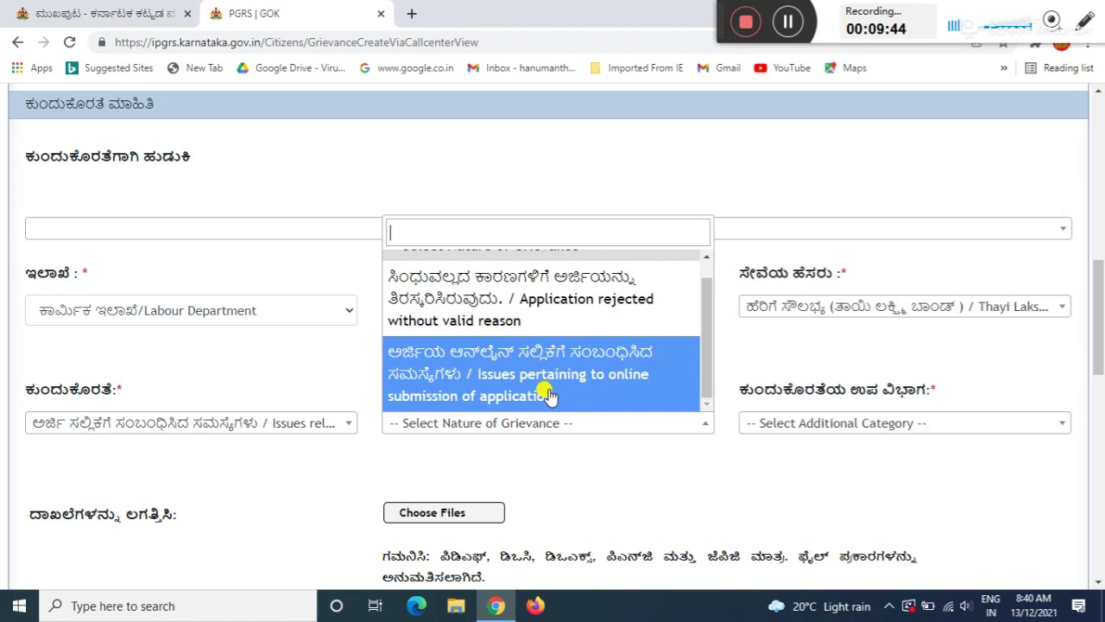
left_click(484, 312)
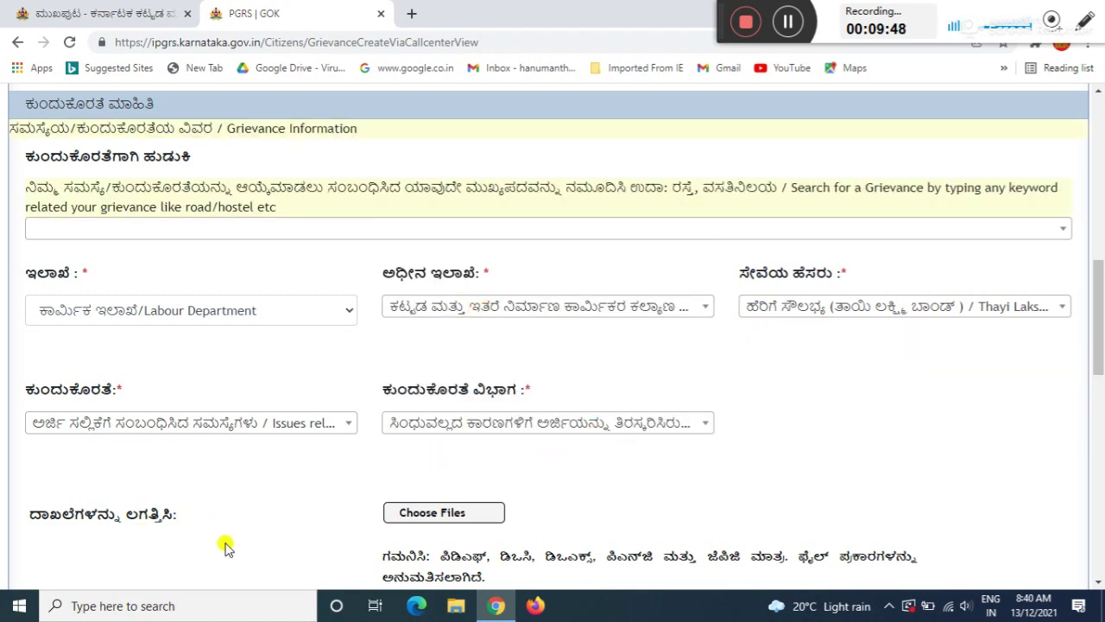
Review the rest of the grievance form, covering document attachments, grievance location and the grievance description, down to its end
left_click_drag(1099, 341, 1098, 376)
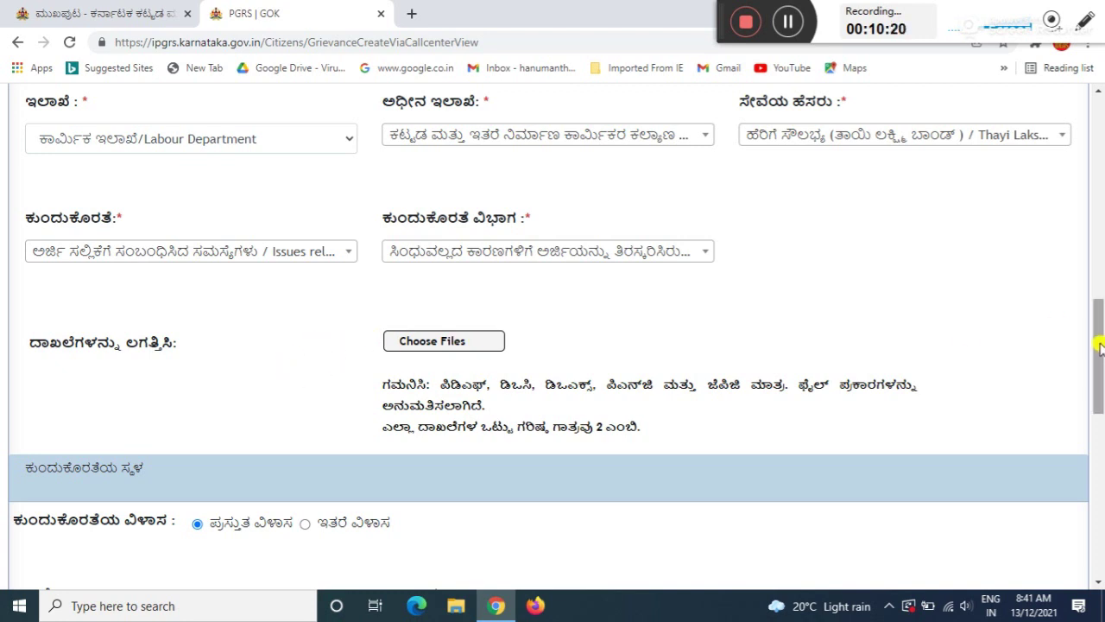
left_click_drag(1099, 345, 1096, 508)
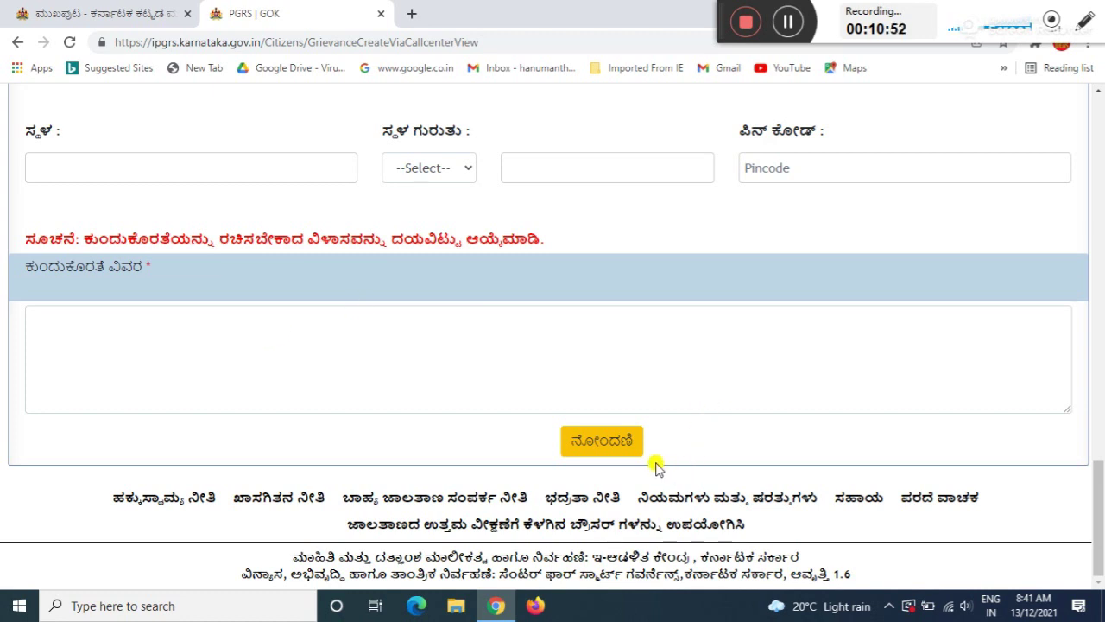
left_click(788, 29)
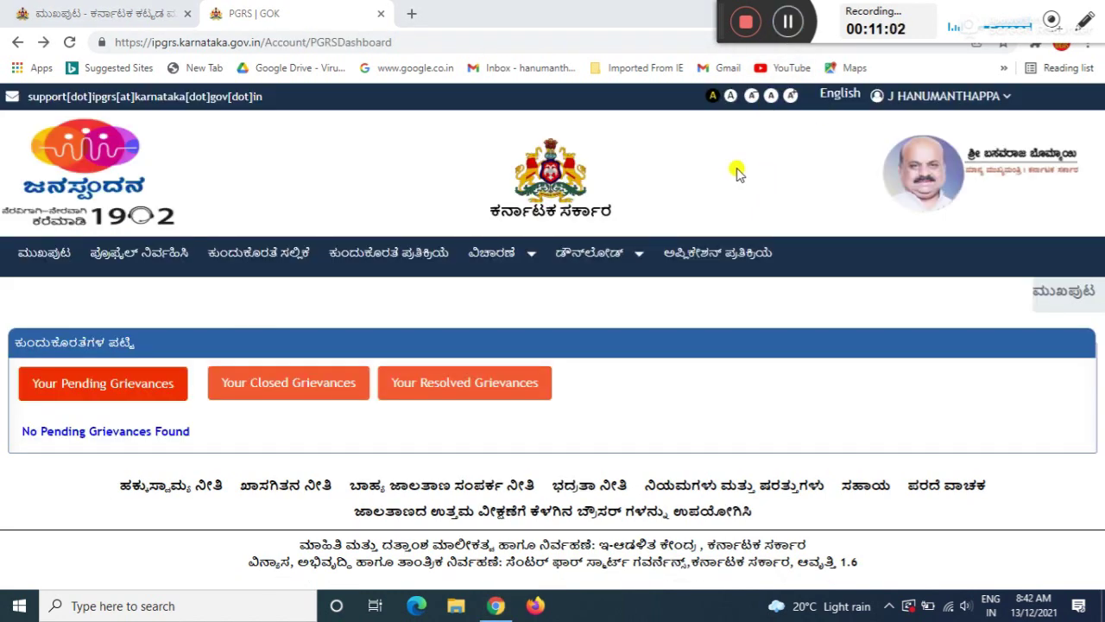
Look over the dashboard's enquiry options and grievance feedback entry, and view the portal's home page
left_click(493, 252)
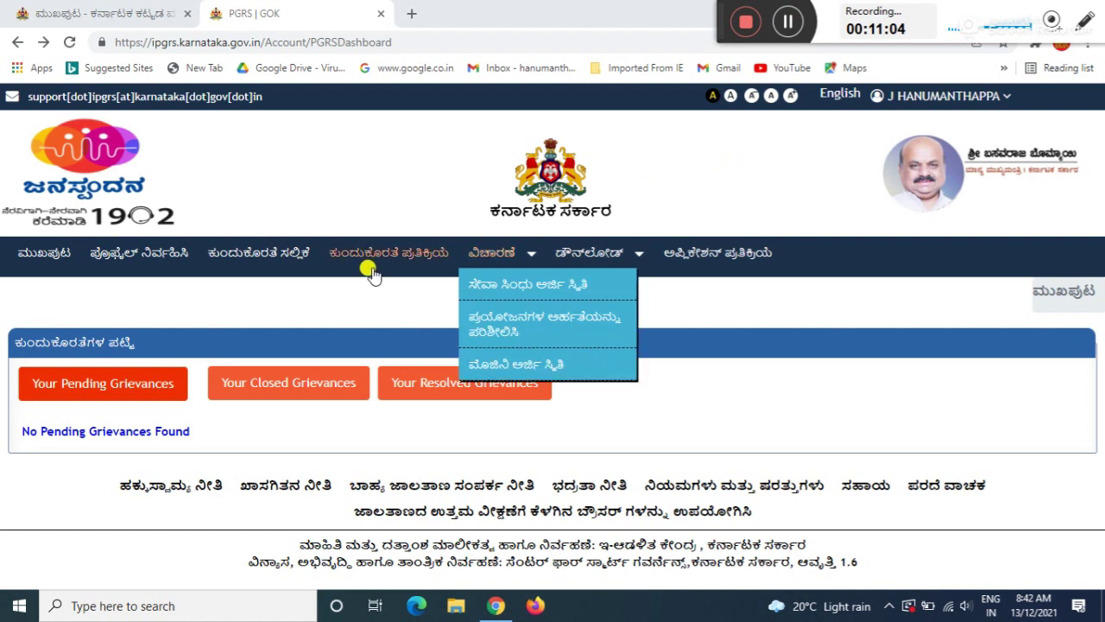
left_click(429, 262)
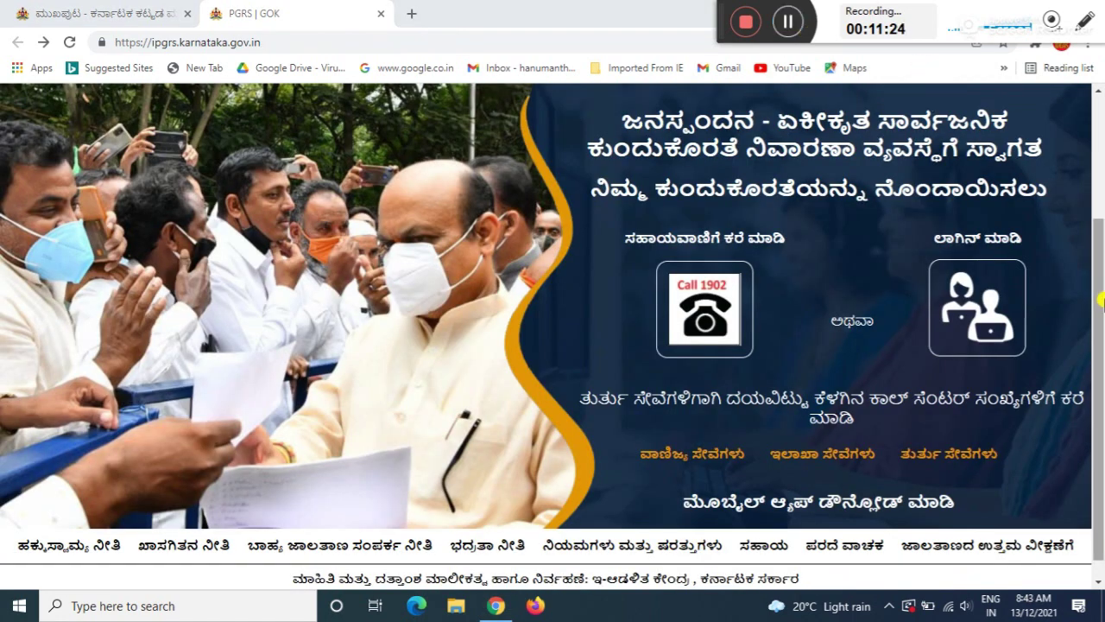
left_click_drag(1099, 296, 1097, 193)
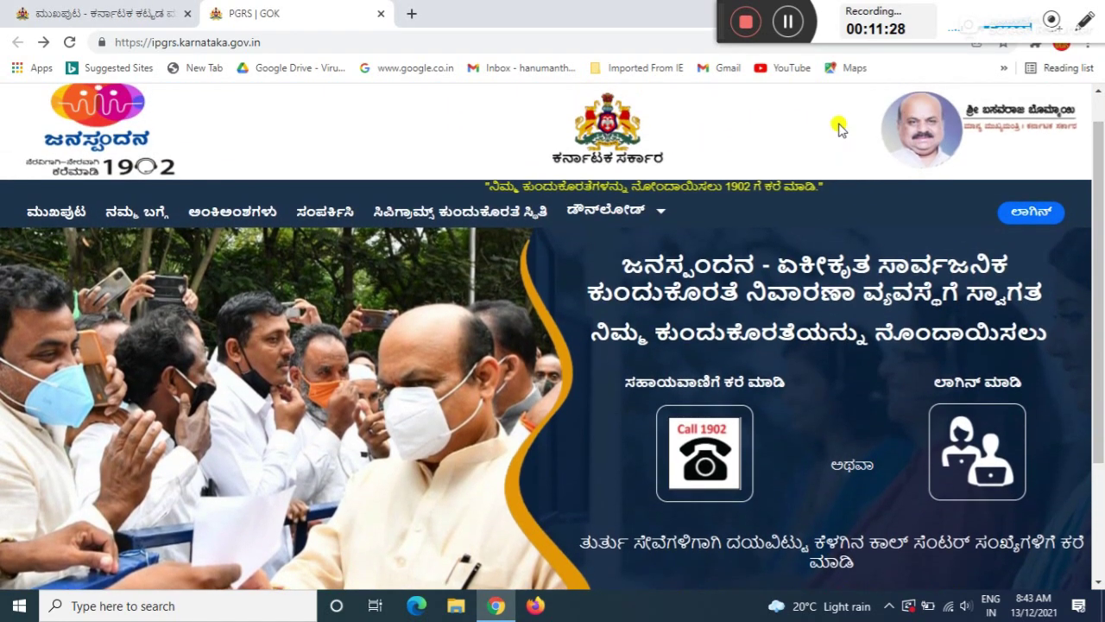